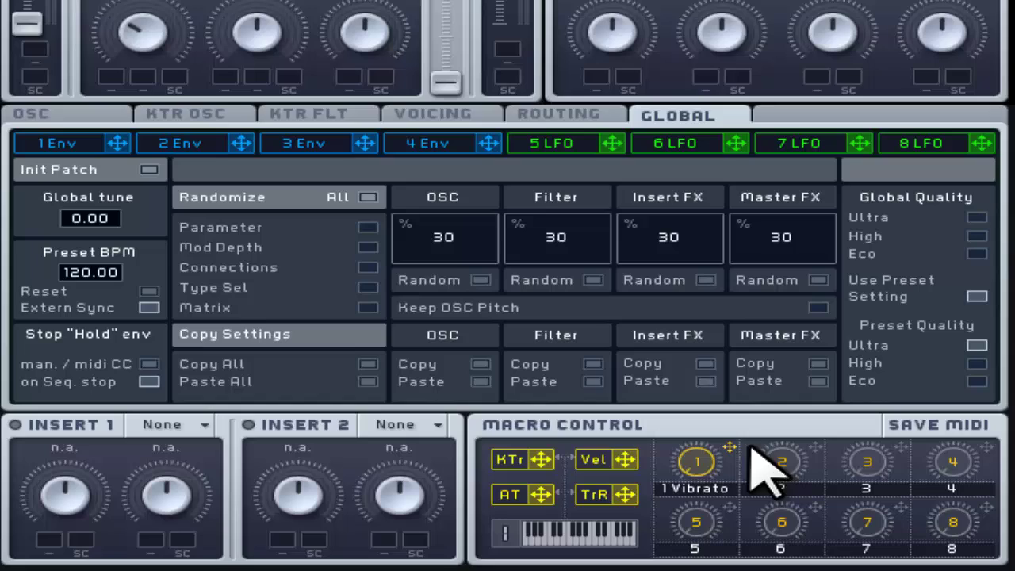
In the routing view, try Insert 1 and Insert 2 before, between and after the filters.
left_click(579, 115)
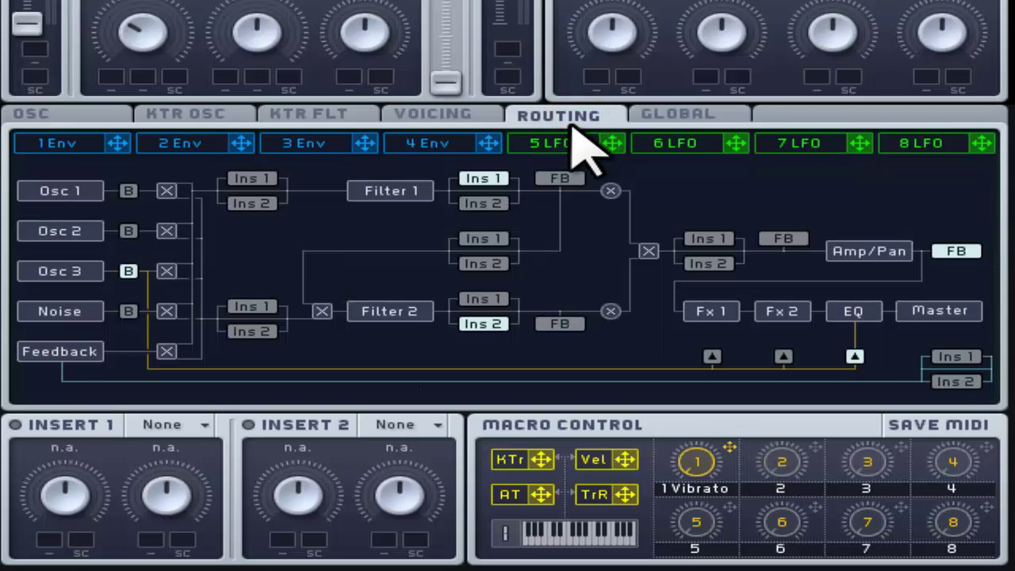
left_click(266, 178)
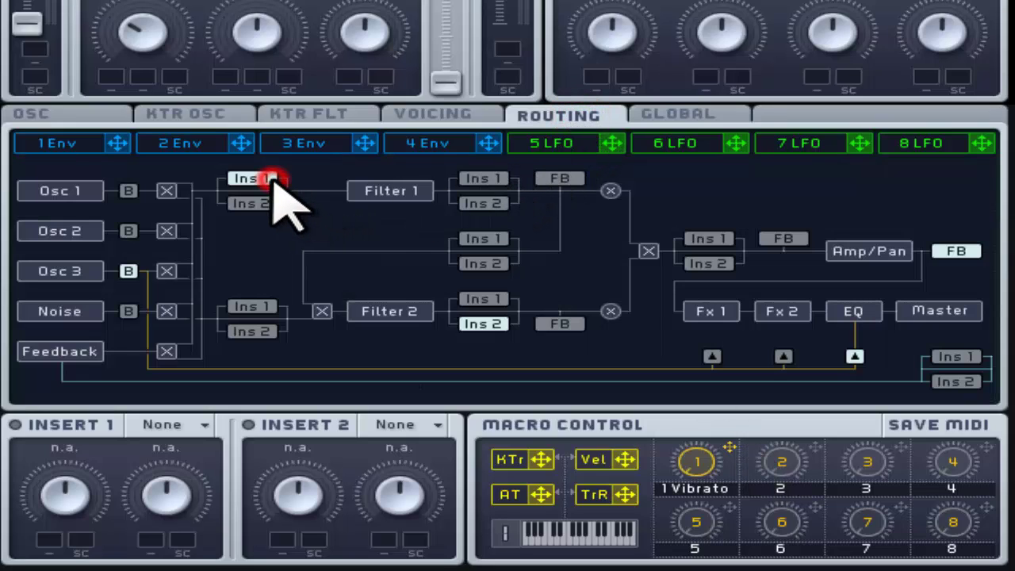
left_click(476, 240)
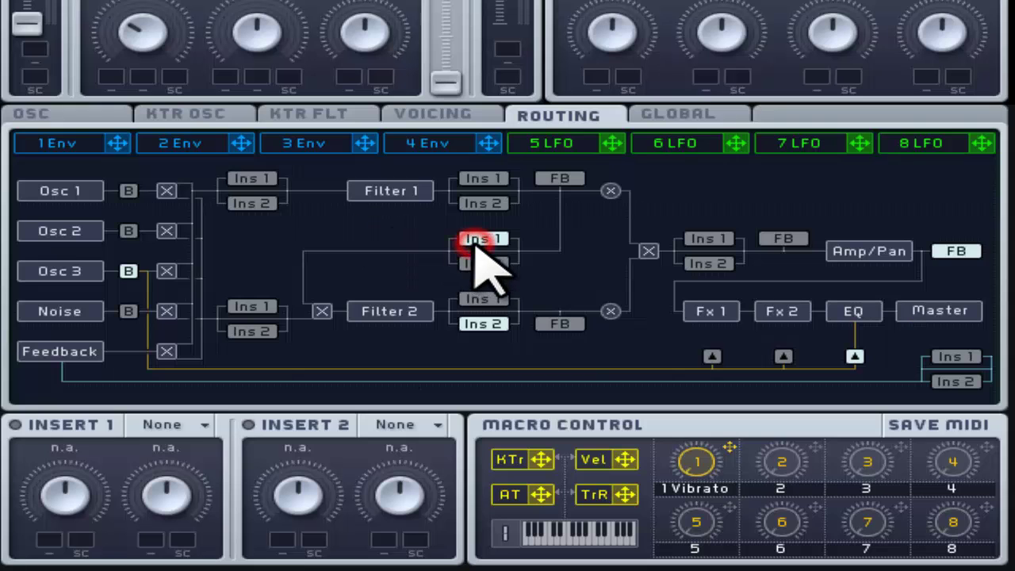
left_click(482, 203)
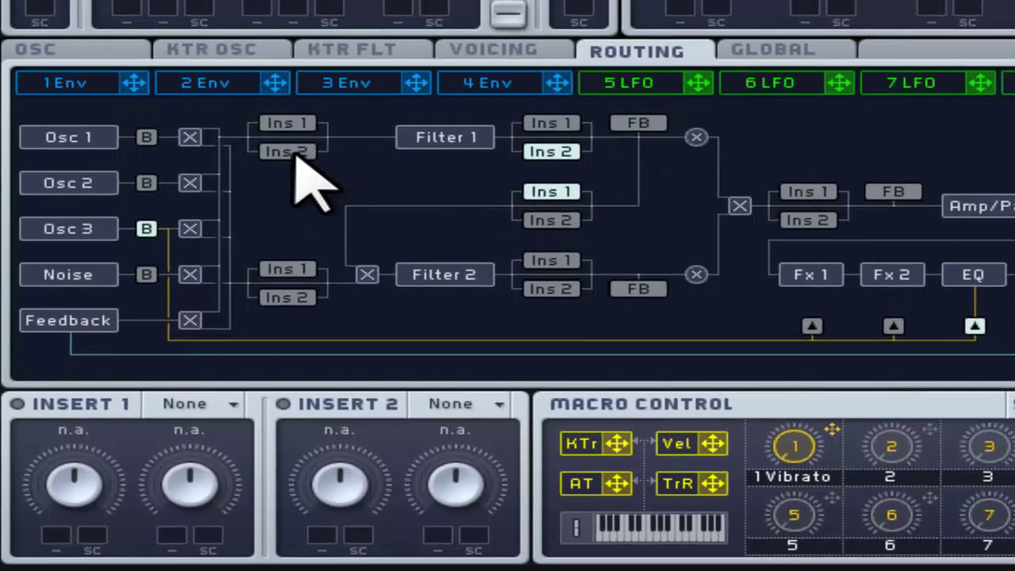
left_click(254, 205)
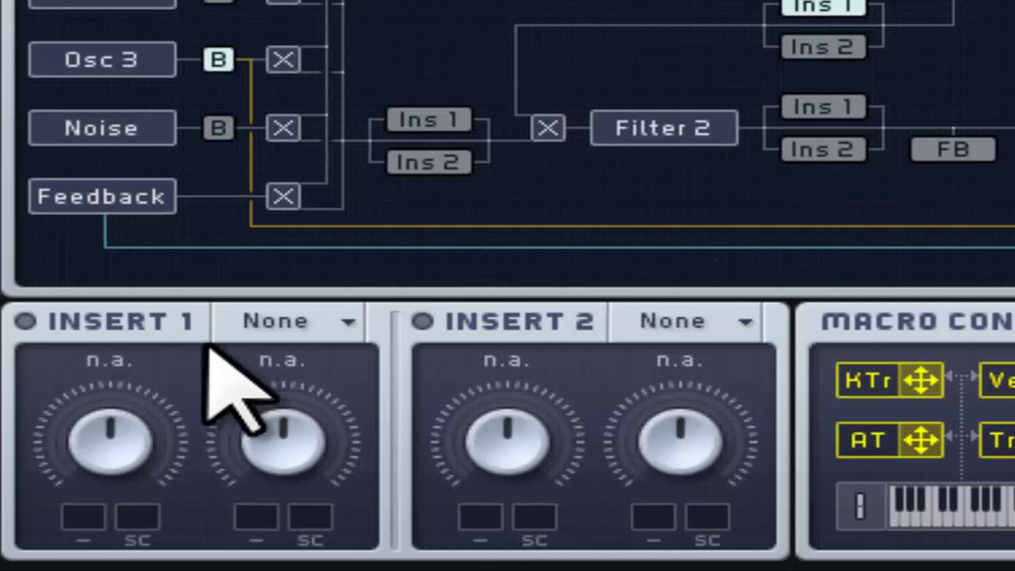
Switch Insert 1 on and look through its effect list without choosing one.
left_click(25, 320)
left_click(288, 322)
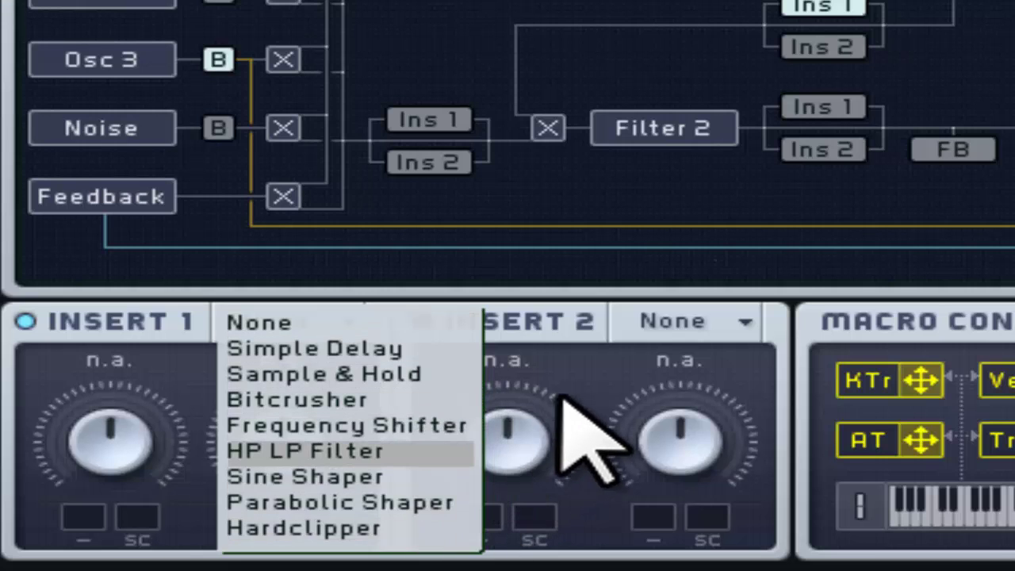
left_click(585, 382)
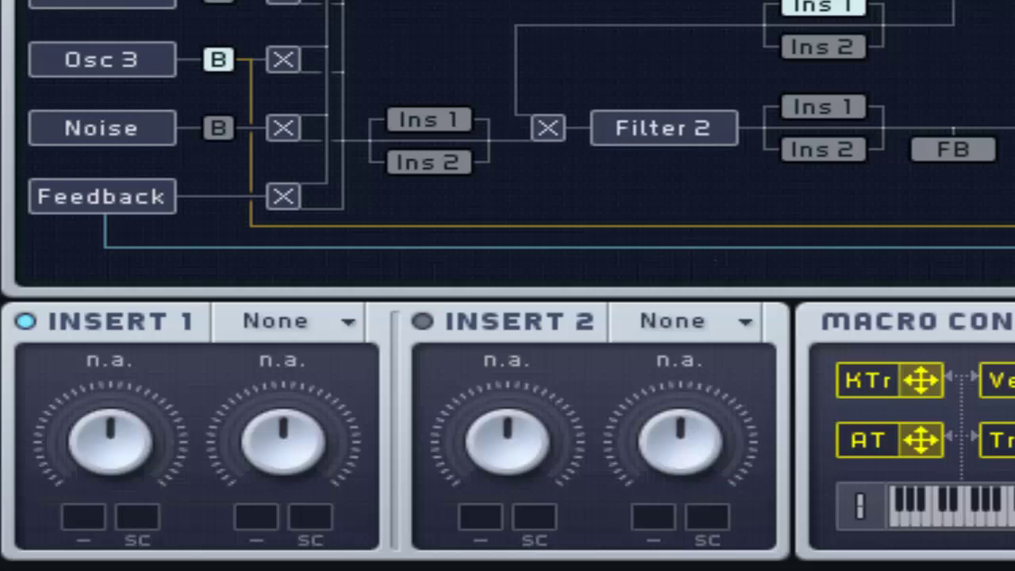
Load Simple Delay, then Bitcrusher, then HP LP Filter into Insert 1.
left_click(333, 319)
left_click(404, 348)
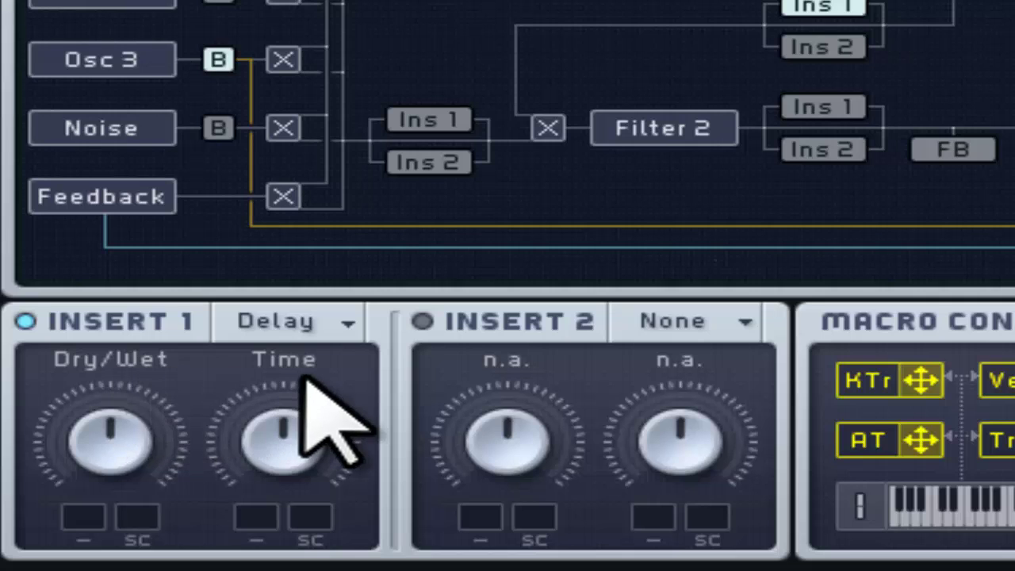
left_click(332, 322)
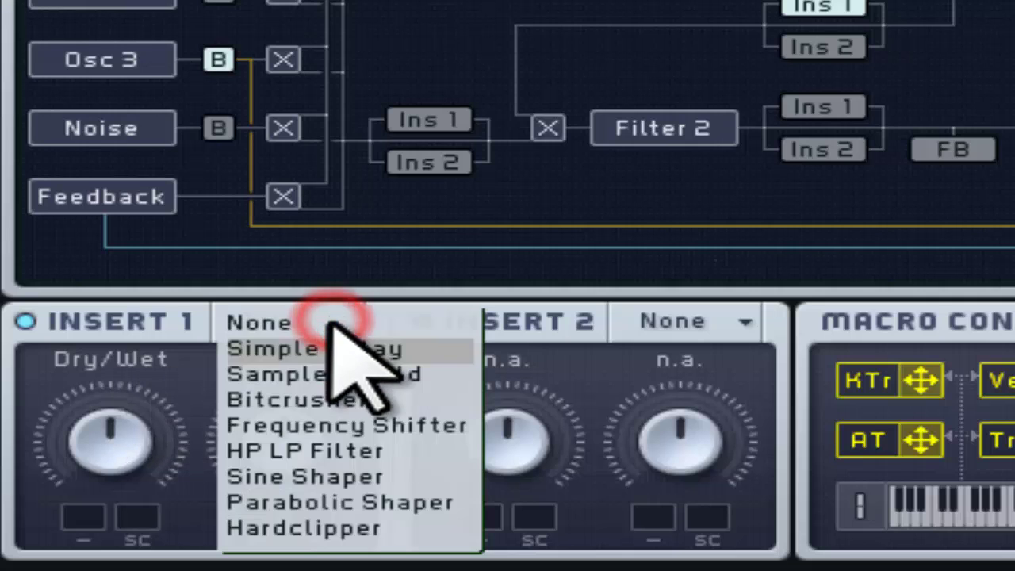
left_click(332, 393)
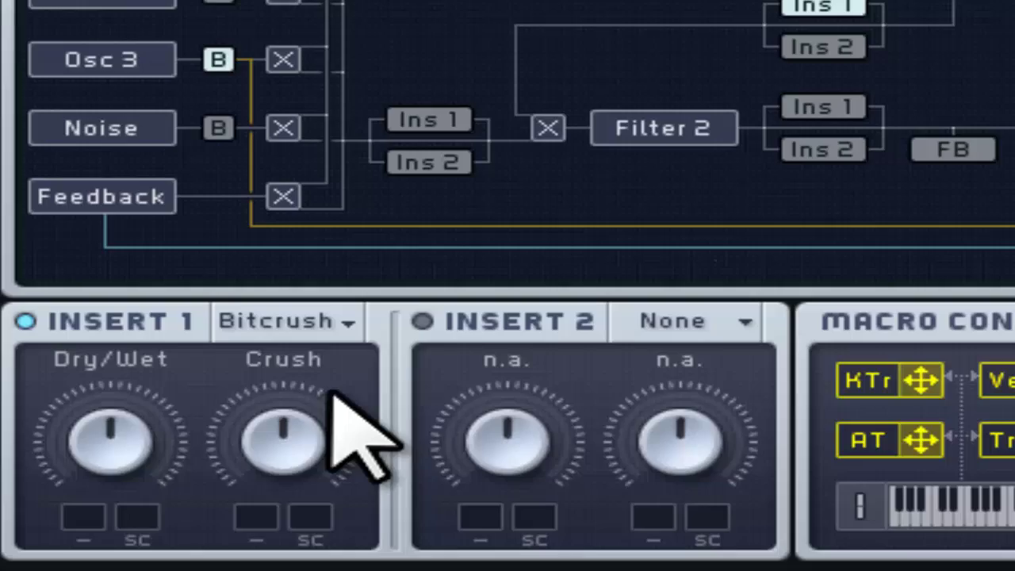
left_click(341, 322)
left_click(355, 452)
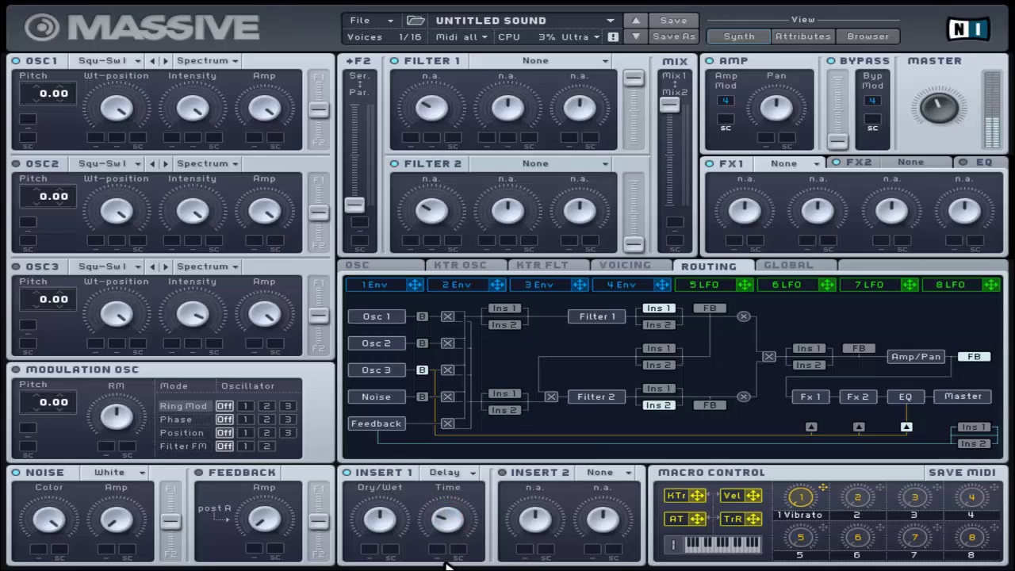
Shorten the delay Time, raise the Dry/Wet mix, then lengthen Time slightly.
left_click_drag(453, 532, 452, 547)
left_click_drag(386, 521, 415, 480)
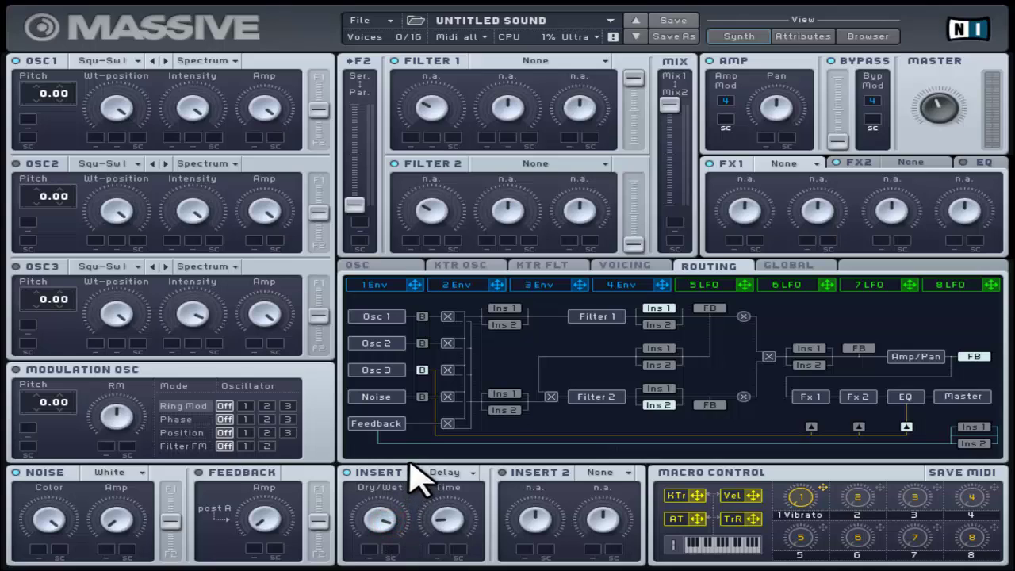
left_click_drag(449, 533, 451, 471)
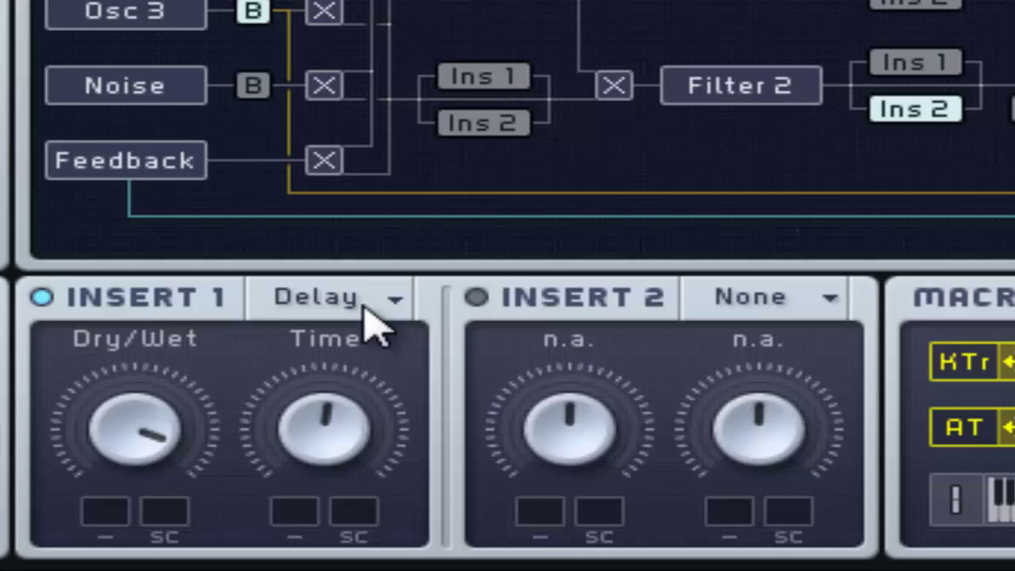
Switch Insert 1 to Sample & Hold and raise its Dry/Wet mix.
left_click(413, 387)
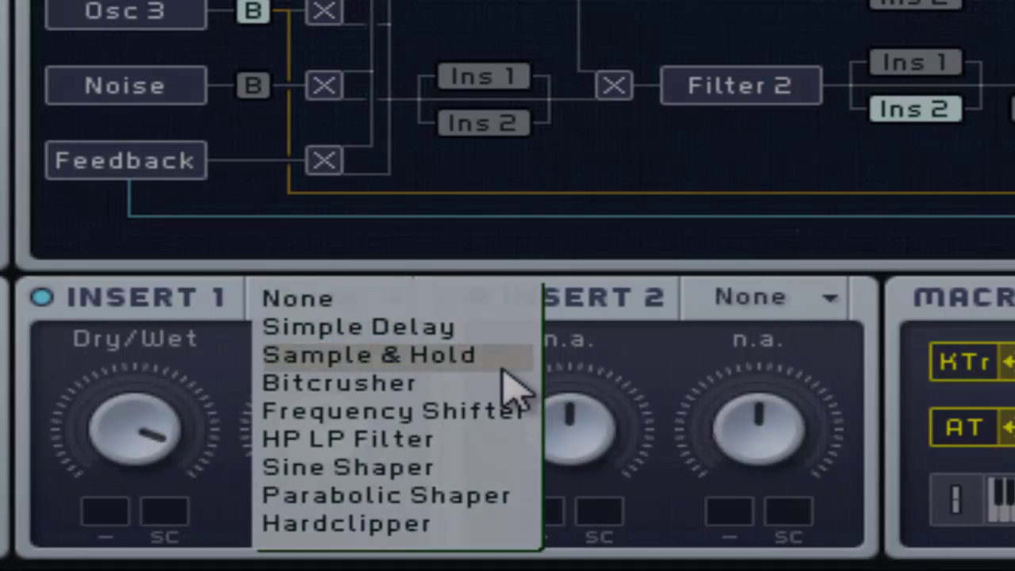
left_click(501, 363)
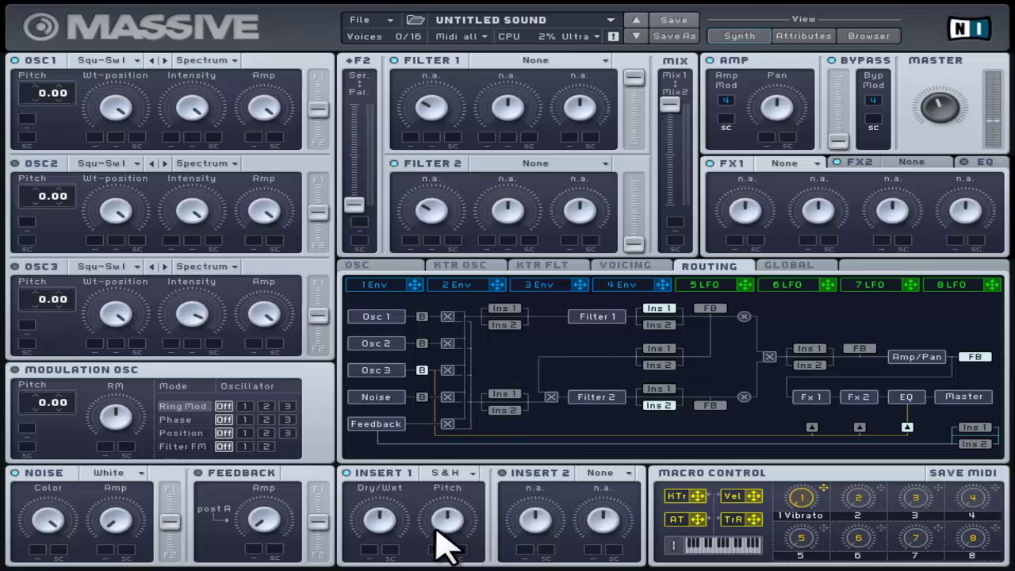
left_click(379, 522)
left_click_drag(384, 521, 399, 494)
Lower the Sample & Hold Pitch, then nudge it back up slightly.
left_click_drag(441, 518, 435, 538)
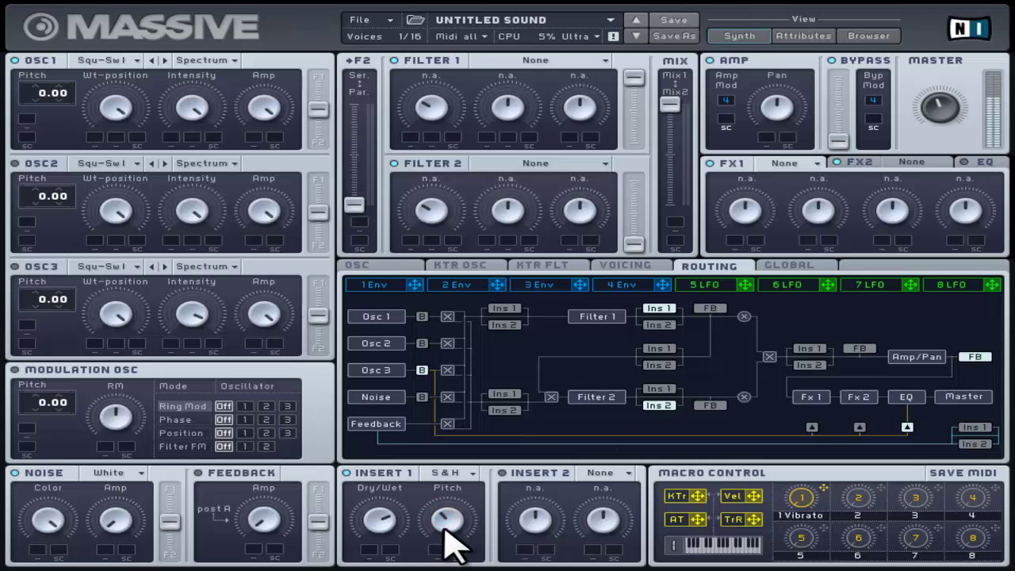
left_click(446, 528)
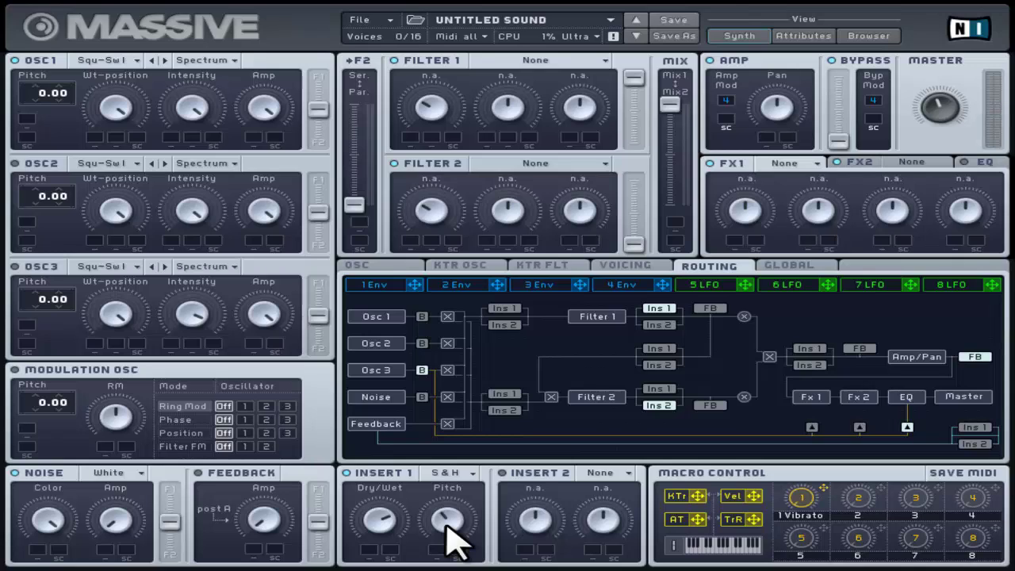
left_click(446, 525)
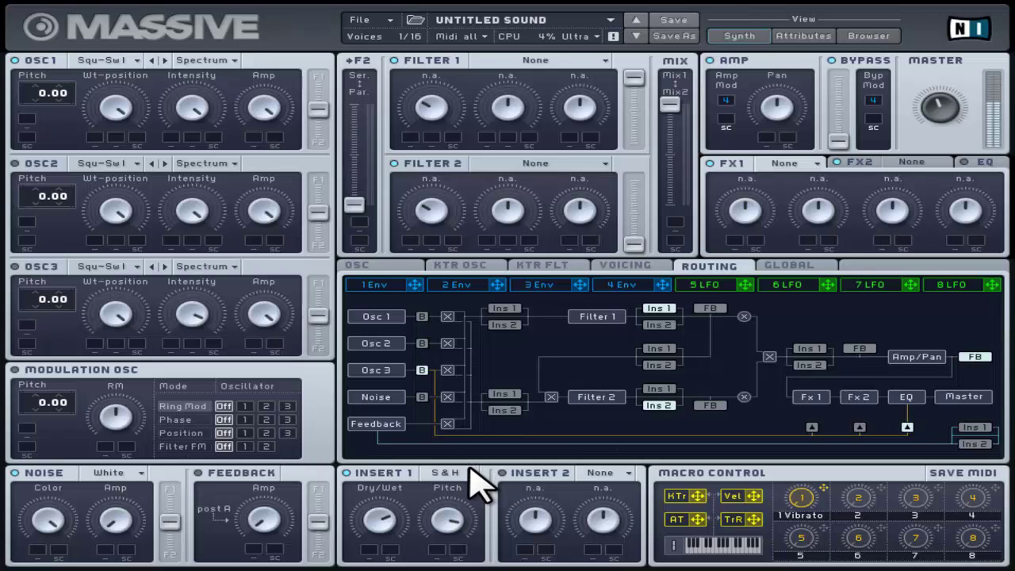
left_click(449, 513)
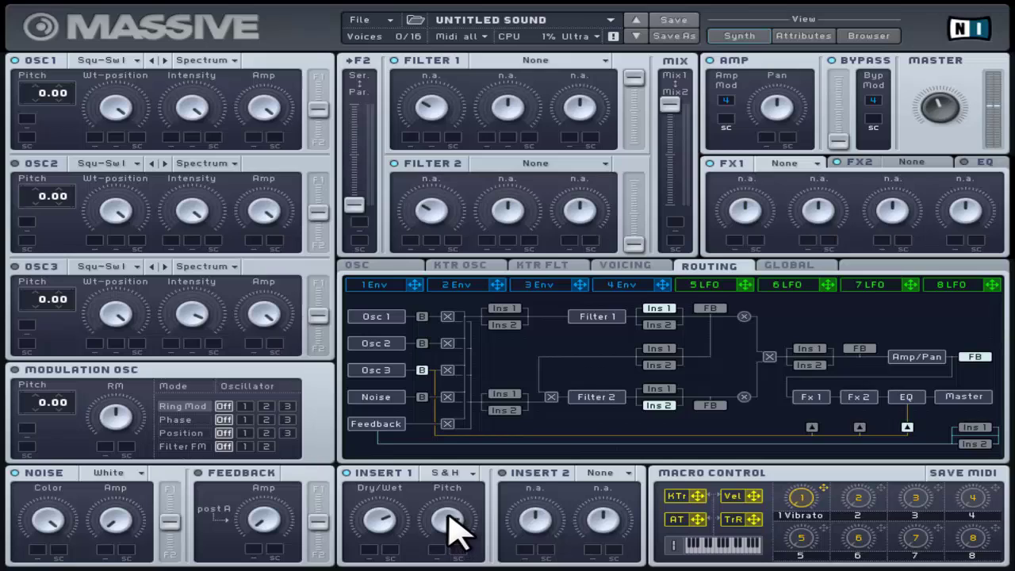
left_click(449, 523)
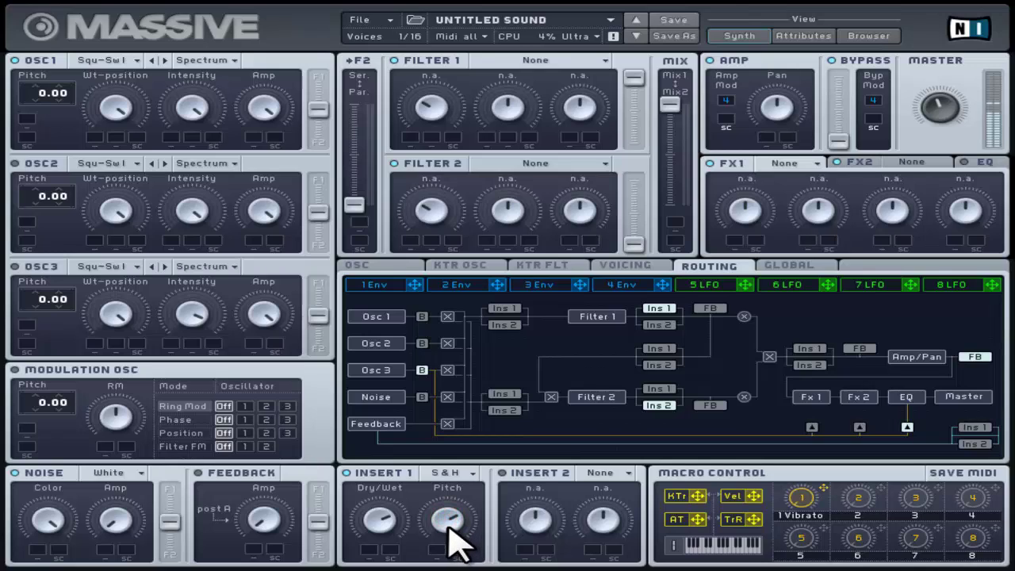
left_click(448, 530)
left_click_drag(447, 532, 449, 531)
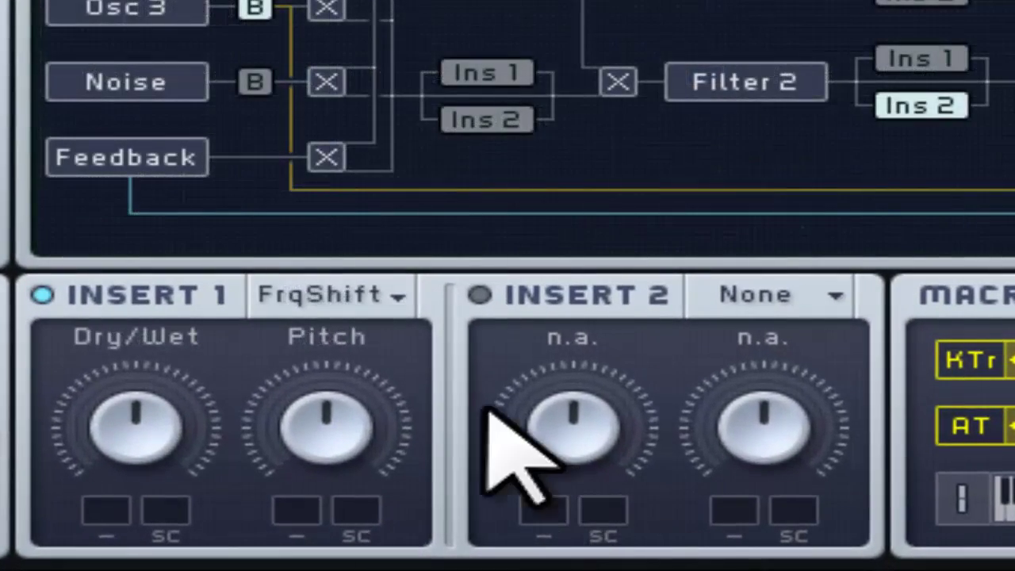
Select Frequency Shifter on Insert 1, raise its Pitch a lot, then lower it partway.
left_click(380, 289)
left_click(389, 409)
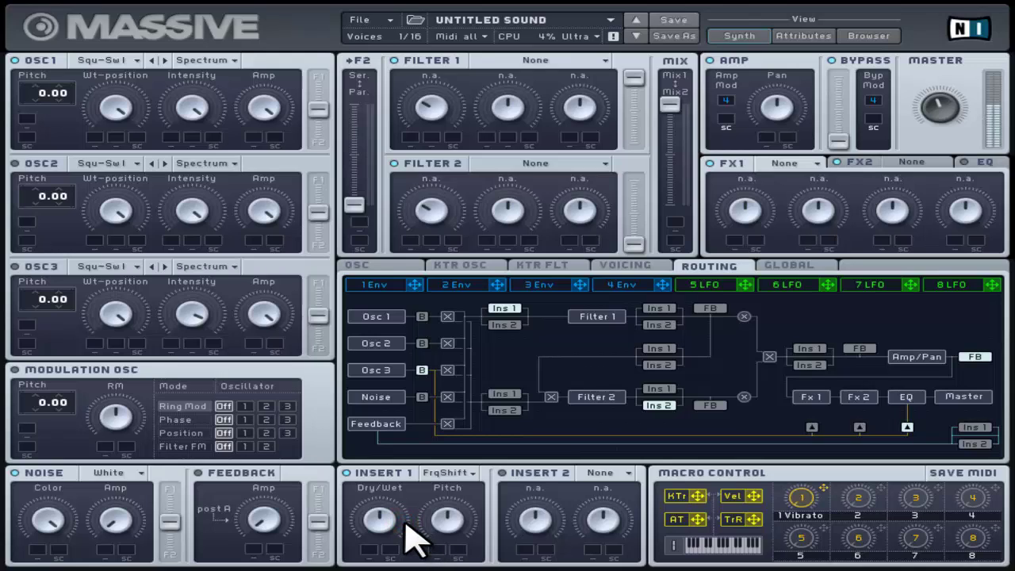
left_click_drag(446, 521, 454, 467)
left_click_drag(447, 518, 448, 566)
Adjust the Frequency Shifter Dry/Wet and raise the Pitch again.
left_click(379, 520)
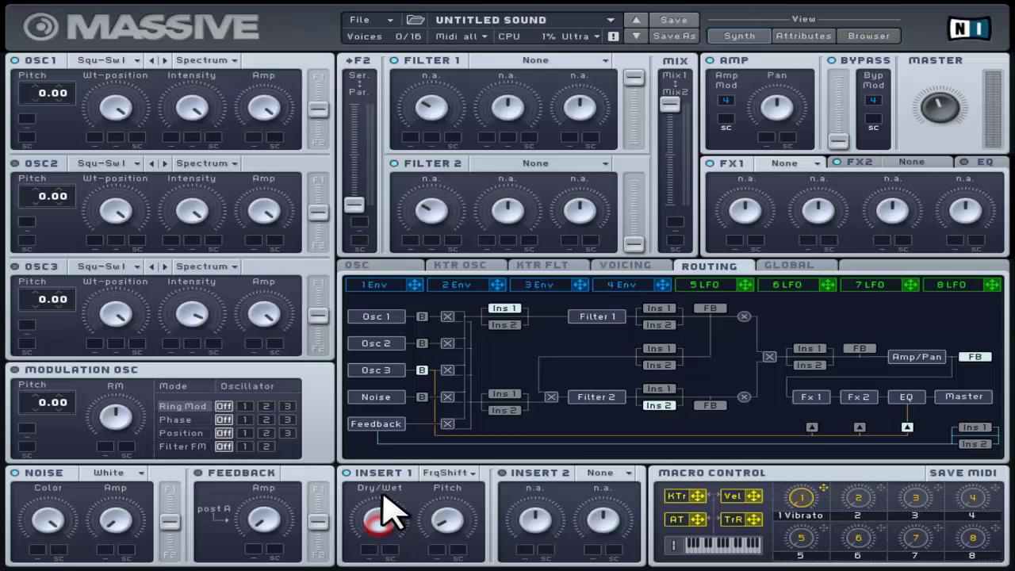
left_click(390, 456)
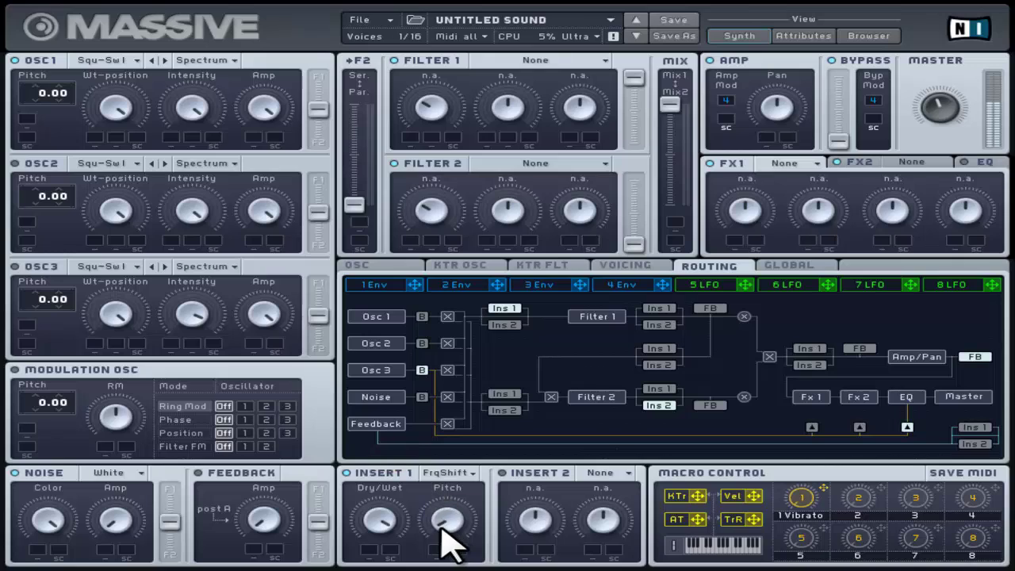
left_click_drag(441, 532, 452, 396)
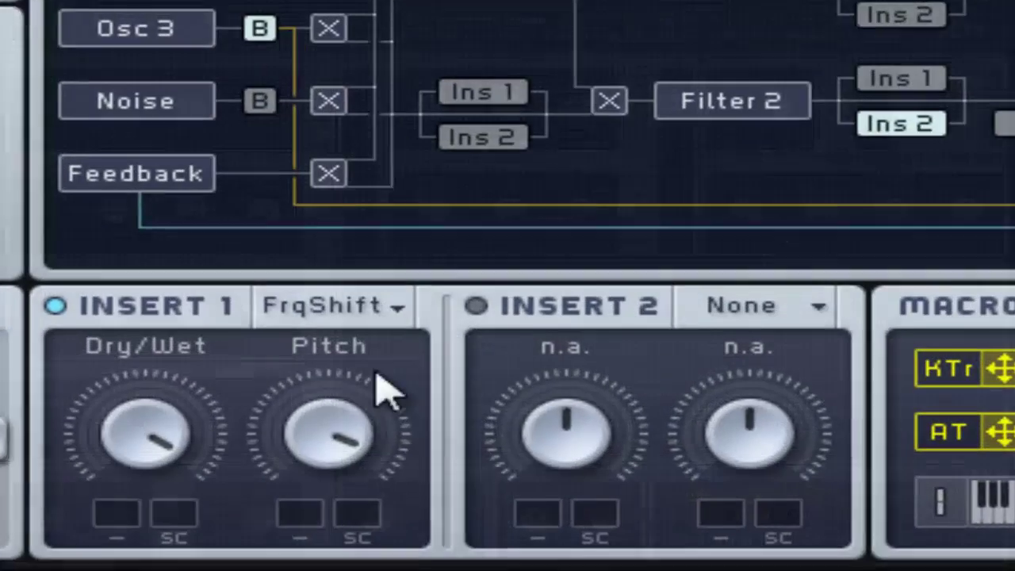
Set Insert 1 to the HP LP Filter effect.
left_click(441, 473)
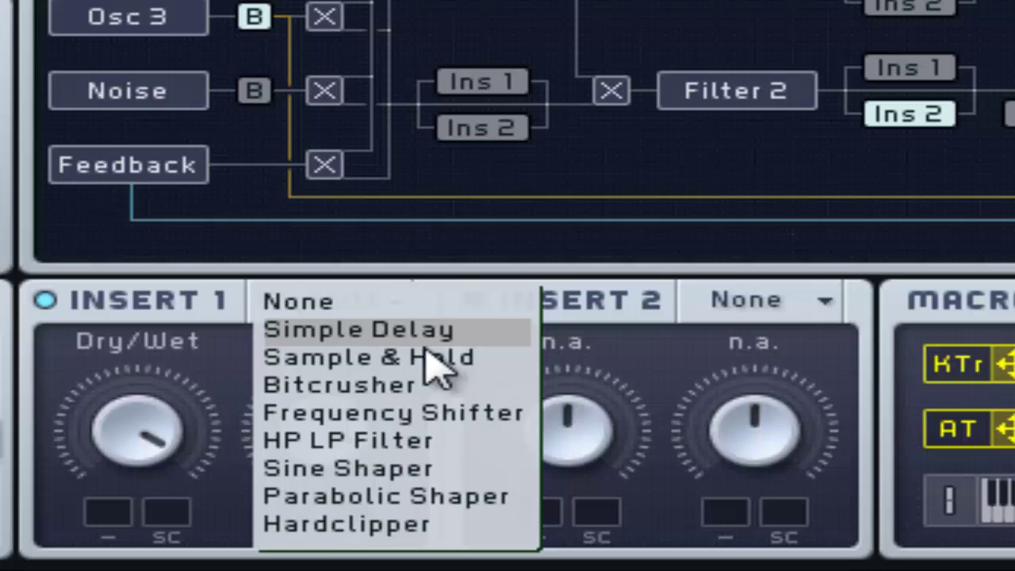
left_click(446, 437)
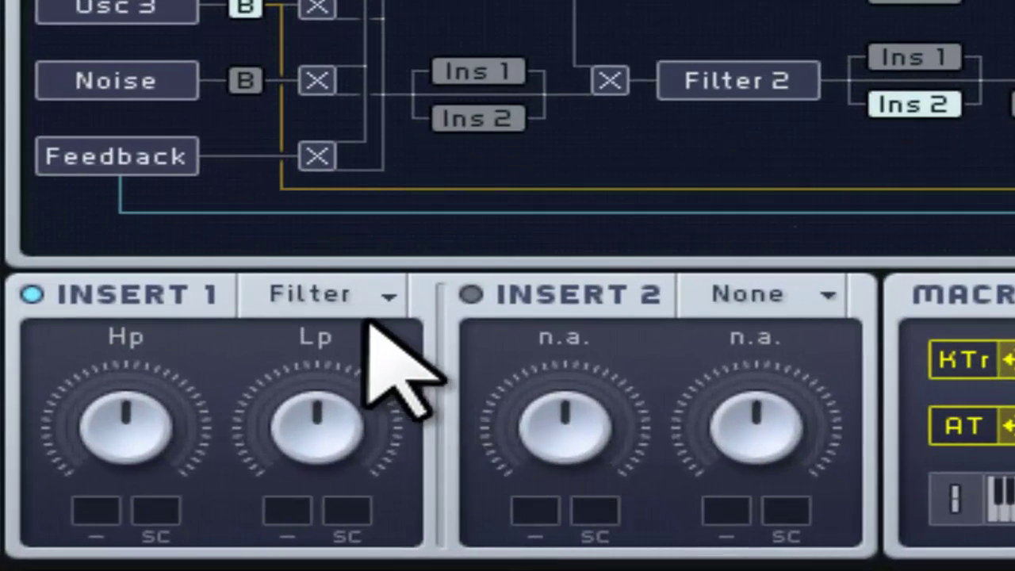
Load the Sine Shaper into Insert 1 and turn its Drive up.
left_click(458, 474)
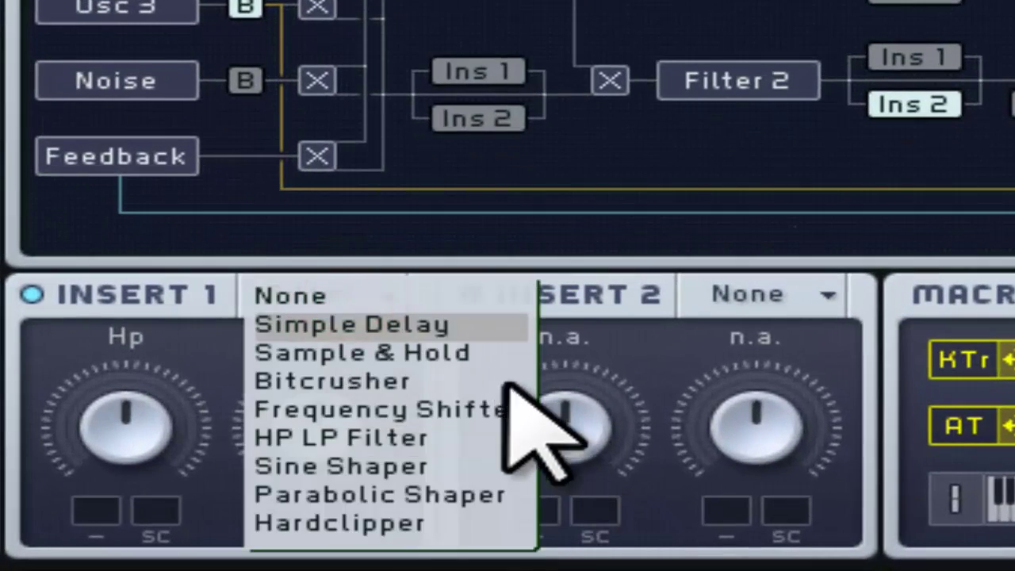
left_click(484, 466)
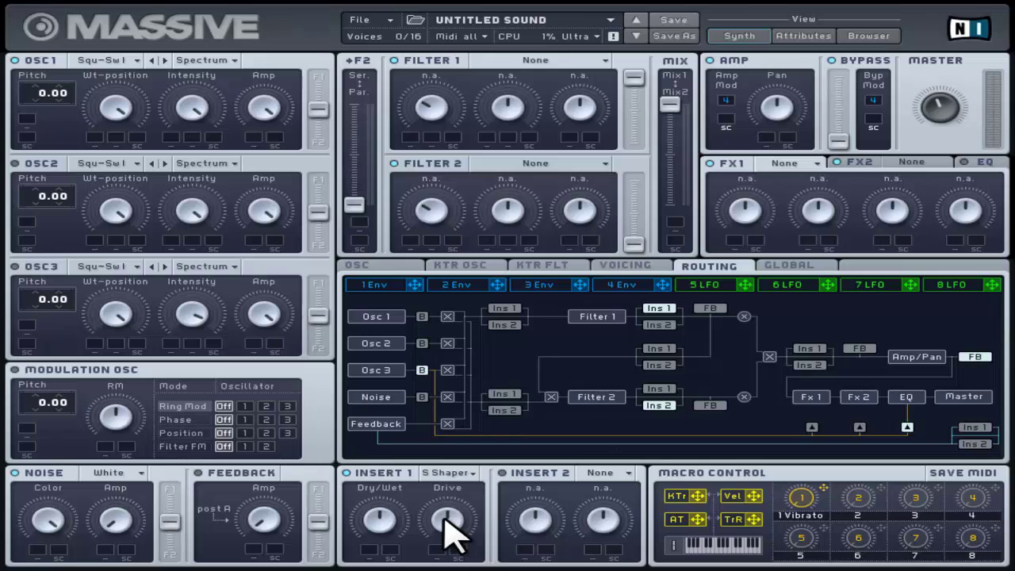
left_click_drag(448, 531, 460, 503)
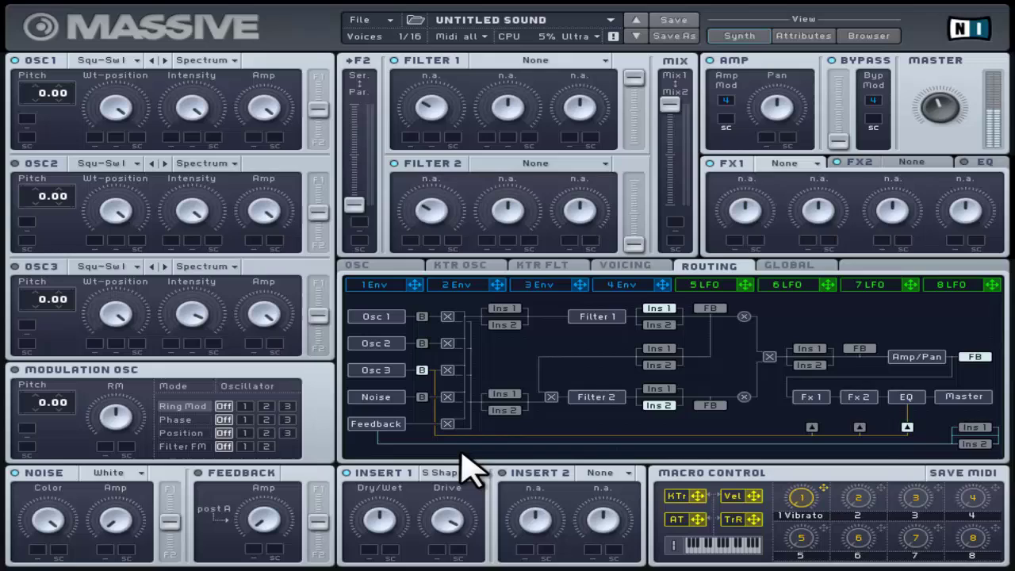
Push the Sine Shaper Drive on Insert 1 higher for a heavier tone.
left_click(444, 530)
left_click(369, 525)
left_click(449, 523)
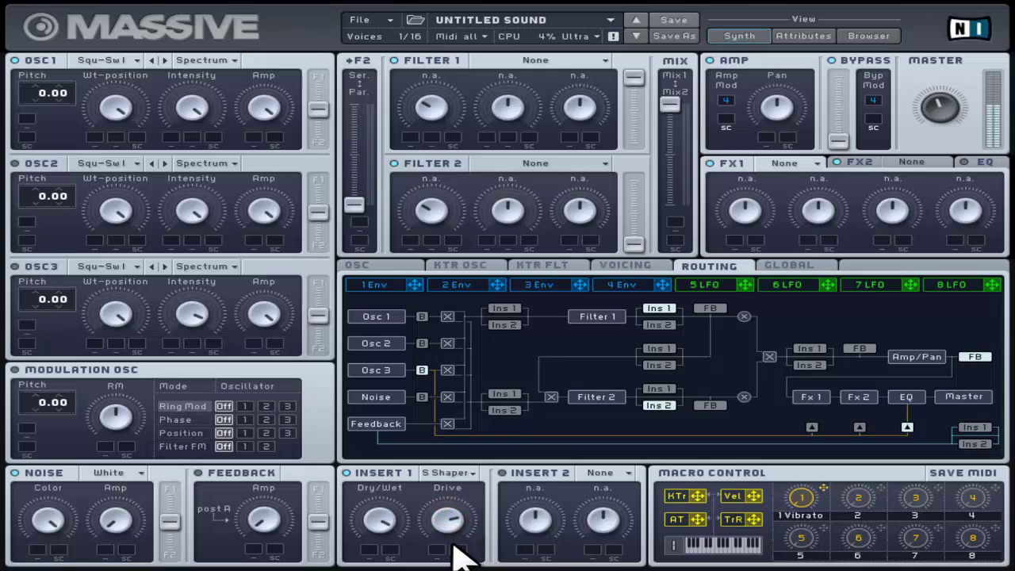